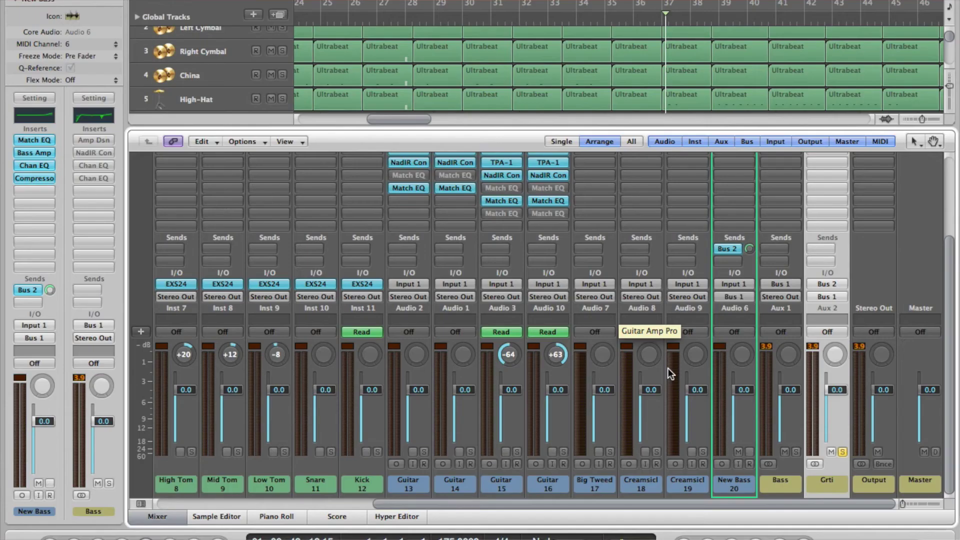
Step: Unsolo the Grti aux, solo the Bass aux instead, and select the Bass strip
{"action": "left_click", "coordinate": [842, 451]}
{"action": "left_click", "coordinate": [797, 451]}
{"action": "left_click", "coordinate": [781, 483]}
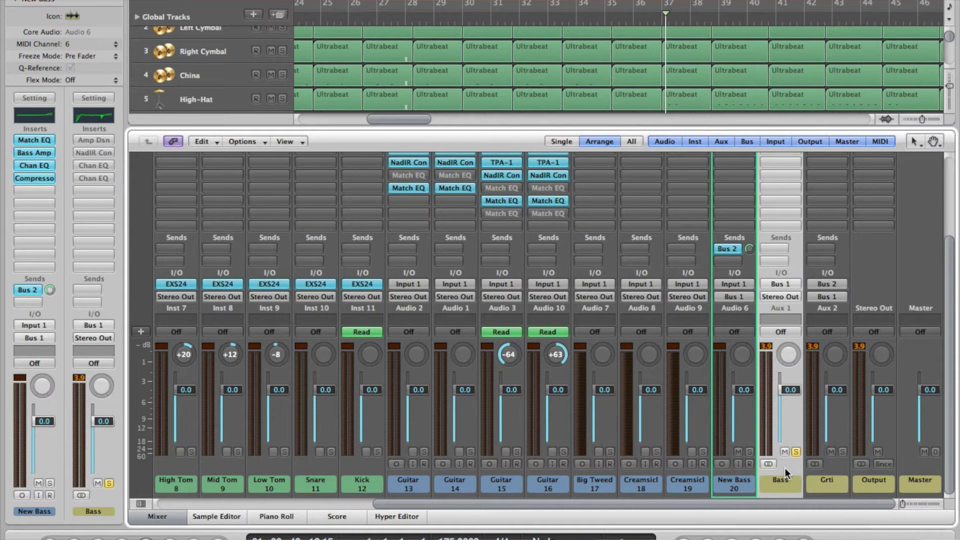
Step: Play the song and lower the Grti aux fader
{"action": "scroll", "coordinate": [785, 466], "scroll_direction": "up", "scroll_amount": 5}
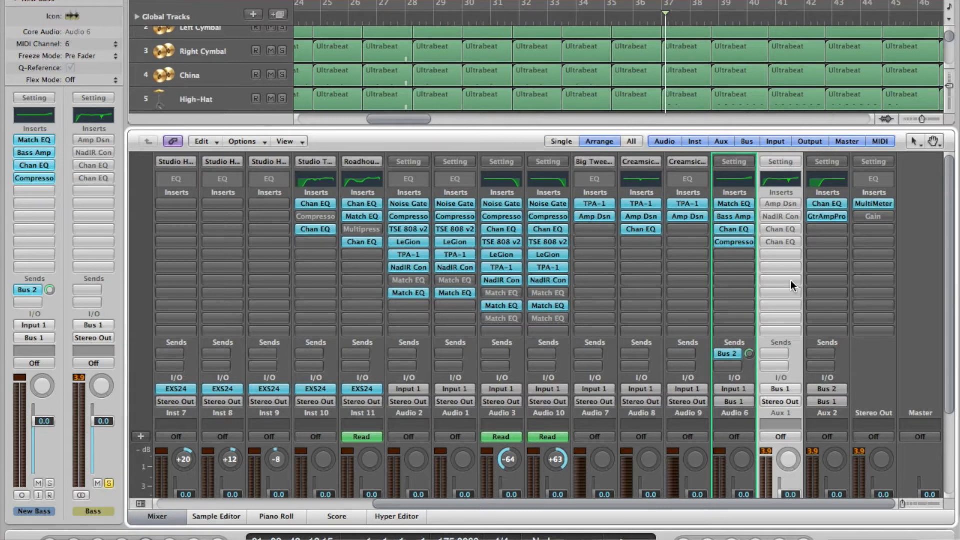
{"action": "scroll", "coordinate": [791, 280], "scroll_direction": "down", "scroll_amount": 5}
{"action": "key", "text": "space"}
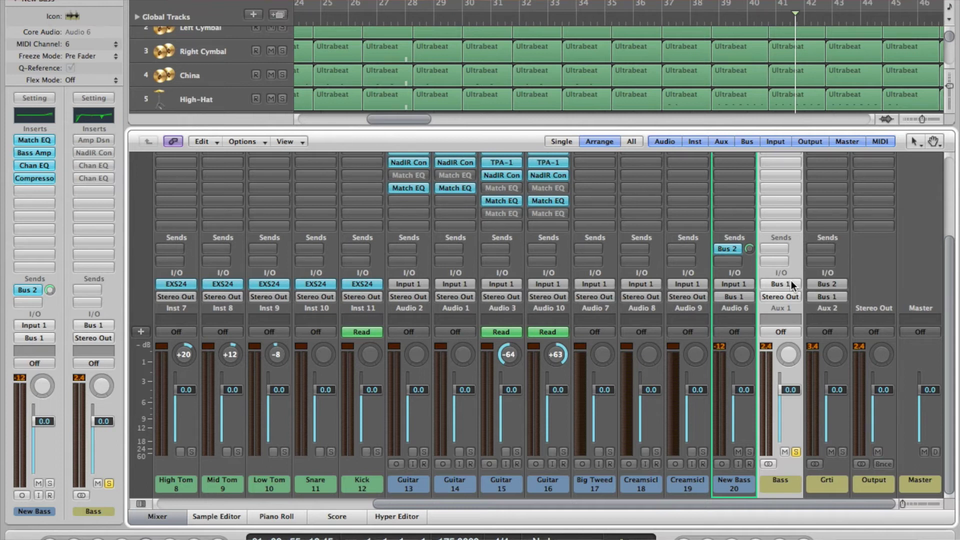
{"action": "left_click", "coordinate": [836, 396]}
{"action": "left_click_drag", "start_coordinate": [836, 396], "coordinate": [845, 451]}
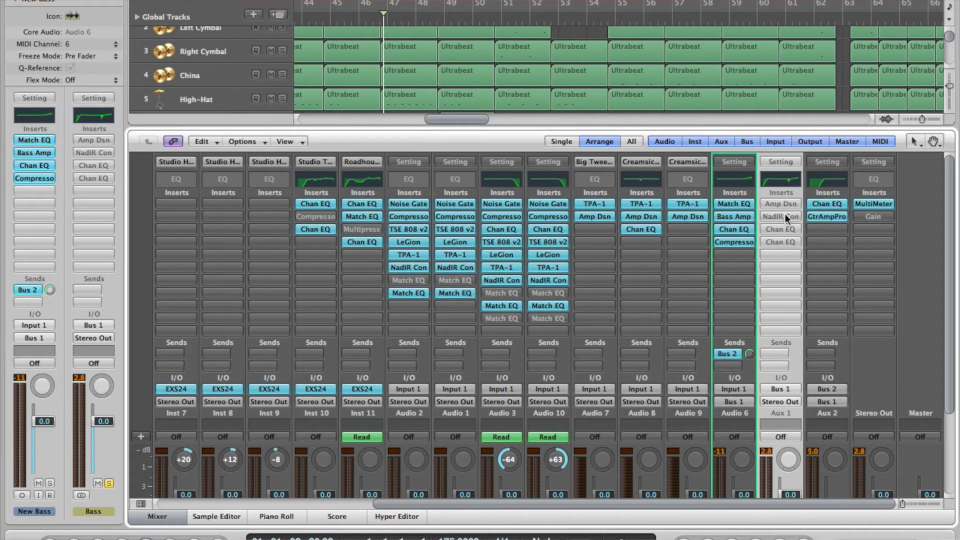
Step: Load the Bass > Orange_Custom_4x12 impulse 'orange cust_m930 2.wav' into the Bass aux's NadIR
{"action": "left_click", "coordinate": [783, 216]}
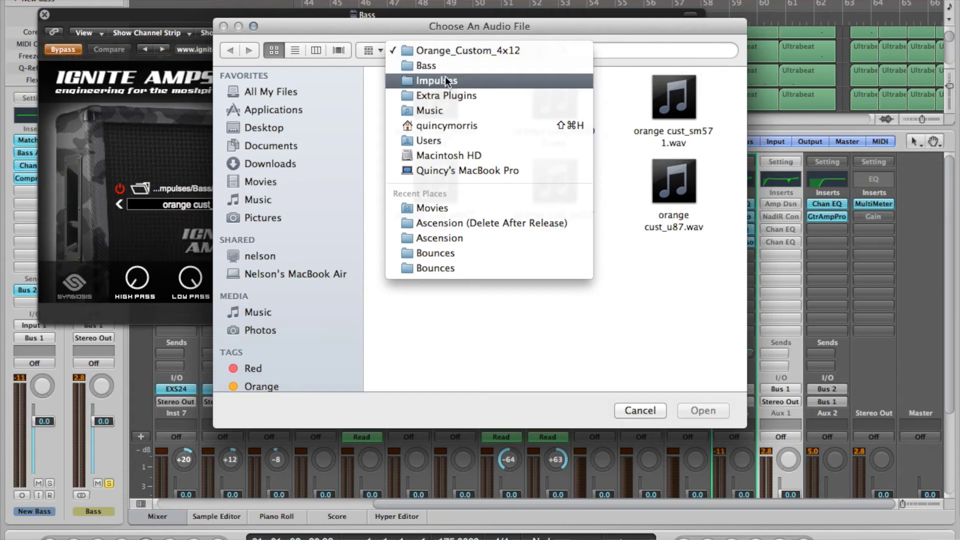
{"action": "left_click", "coordinate": [433, 68]}
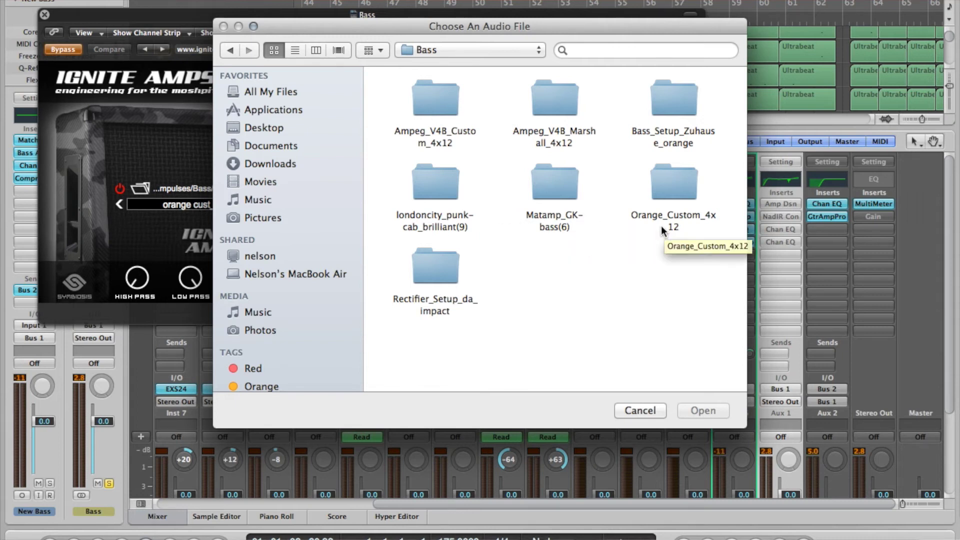
{"action": "double_click", "coordinate": [683, 231]}
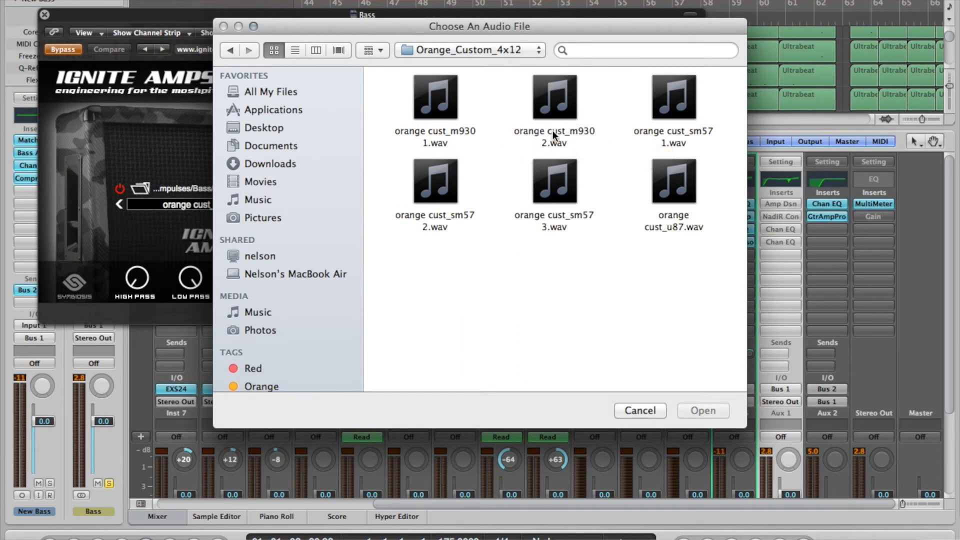
{"action": "left_click", "coordinate": [640, 410]}
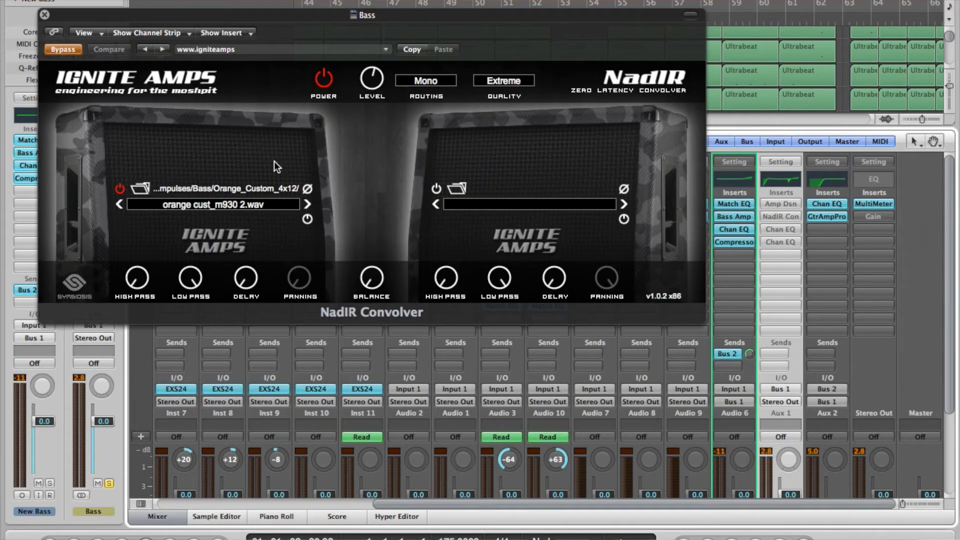
Step: Compare NadIR bypassed and active, leaving the effect on
{"action": "left_click", "coordinate": [58, 49]}
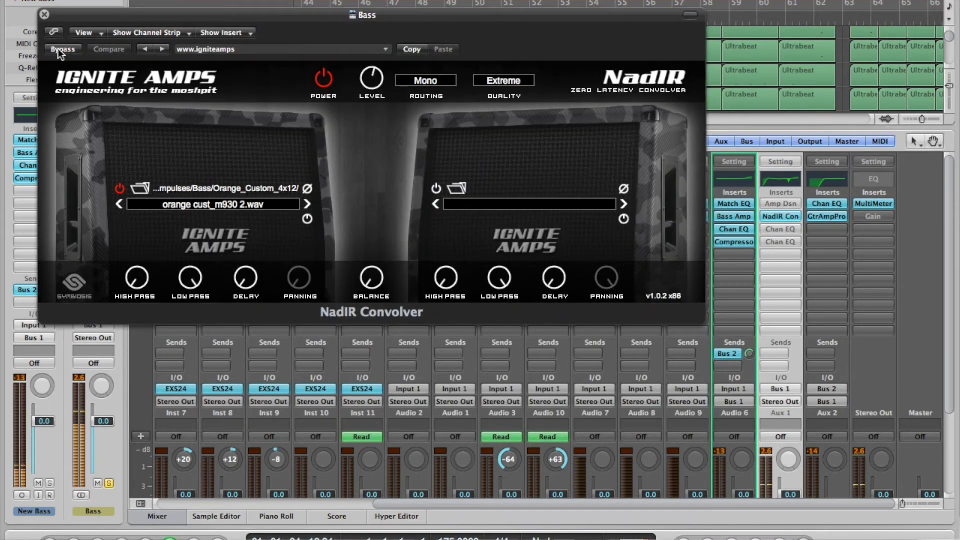
{"action": "left_click", "coordinate": [58, 49]}
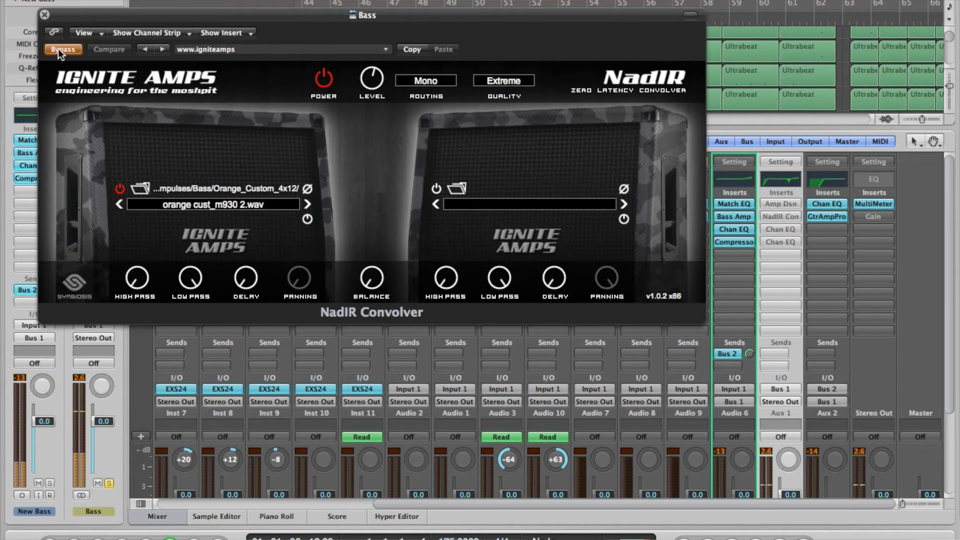
{"action": "left_click", "coordinate": [58, 49]}
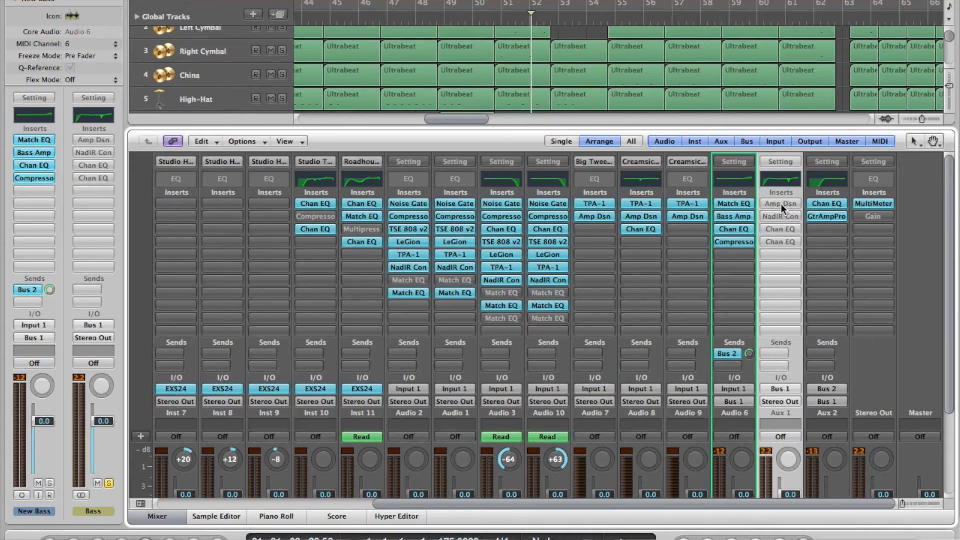
Step: Set the Bass aux's Amp Designer amp model to Transparent Preamp
{"action": "left_click", "coordinate": [781, 204]}
{"action": "left_click", "coordinate": [434, 36]}
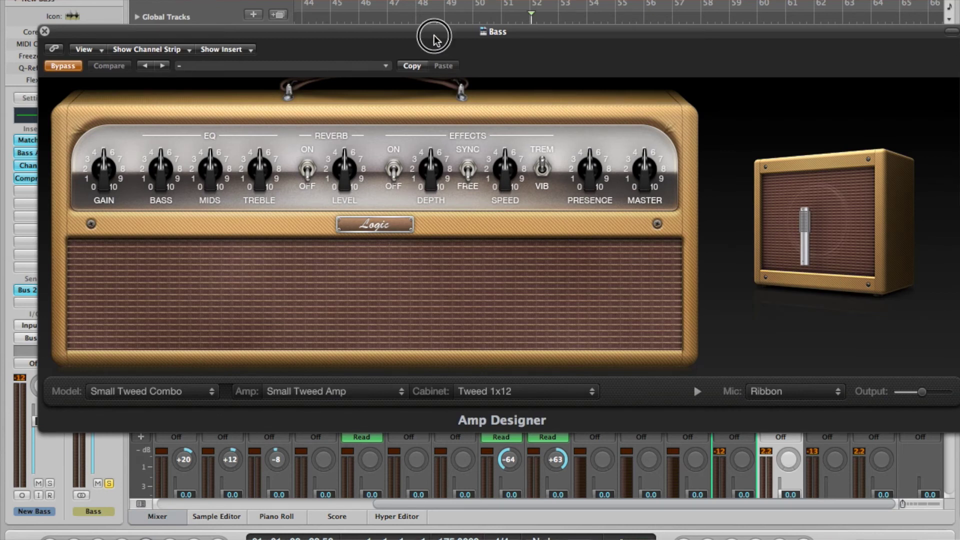
{"action": "left_click_drag", "start_coordinate": [435, 35], "coordinate": [419, 5]}
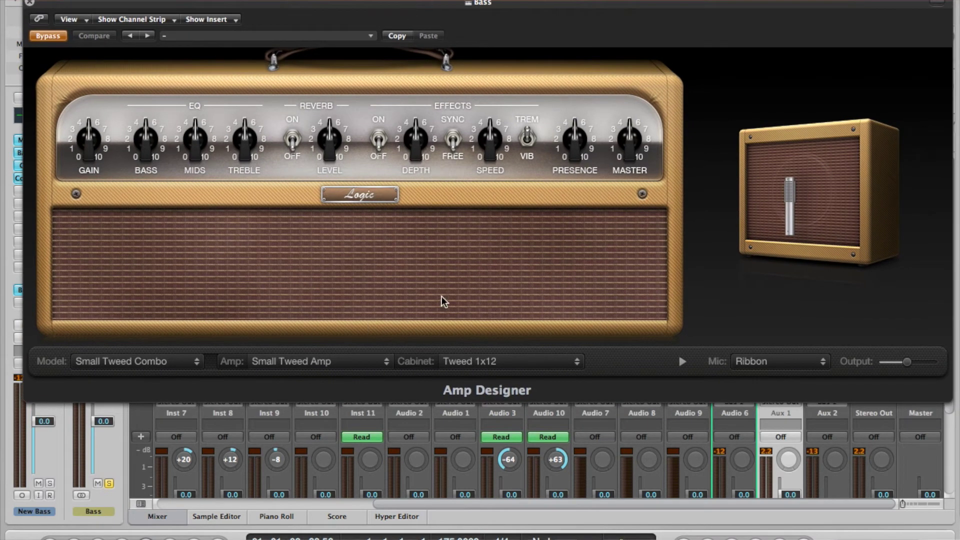
{"action": "mouse_move", "coordinate": [787, 199]}
{"action": "left_click", "coordinate": [384, 363]}
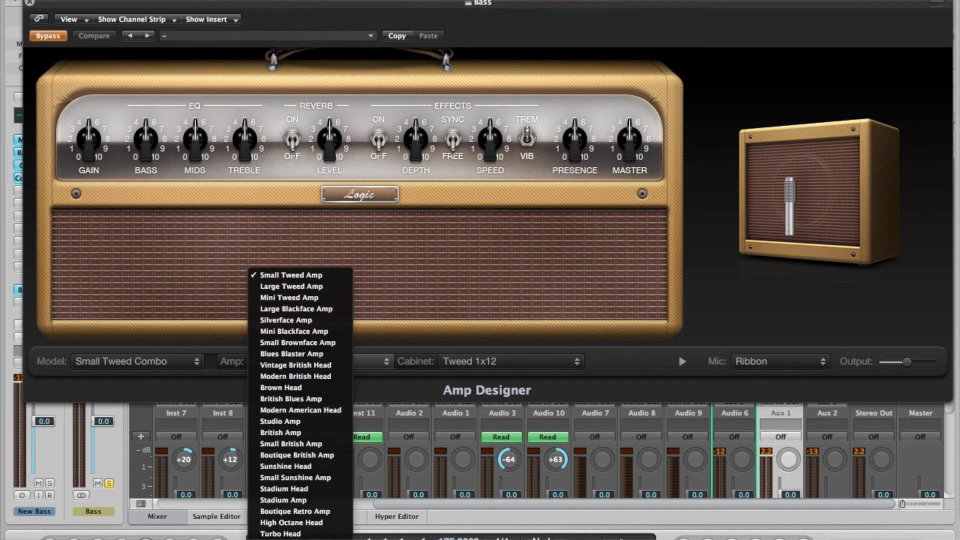
{"action": "left_click", "coordinate": [290, 531]}
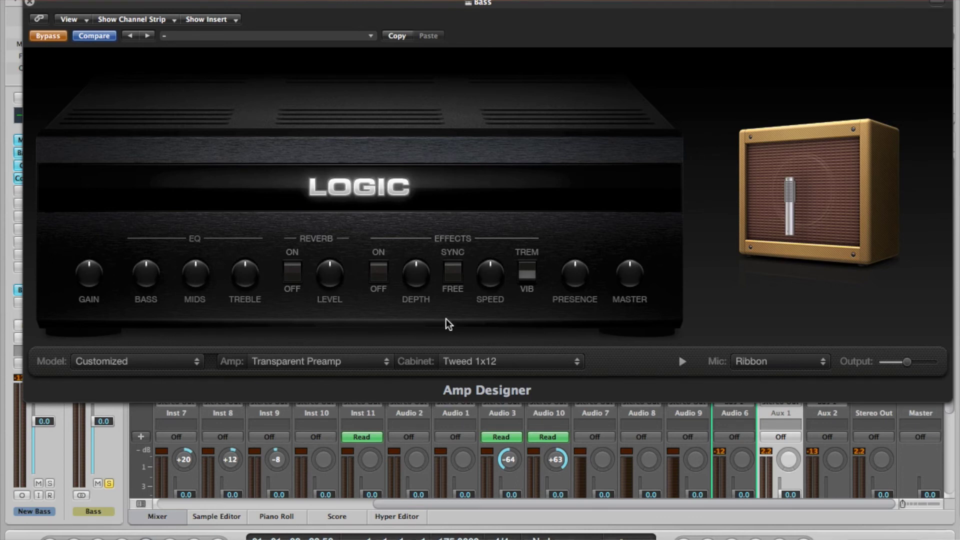
Step: Change the Amp Designer cabinet to Modern British 4x12, then to Pawnshop 1x8
{"action": "left_click", "coordinate": [496, 360]}
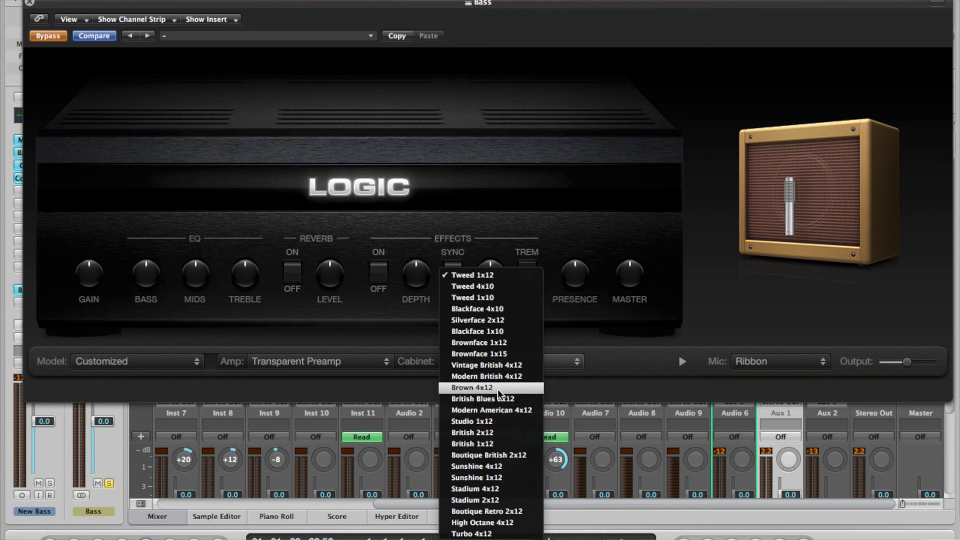
{"action": "left_click", "coordinate": [487, 376]}
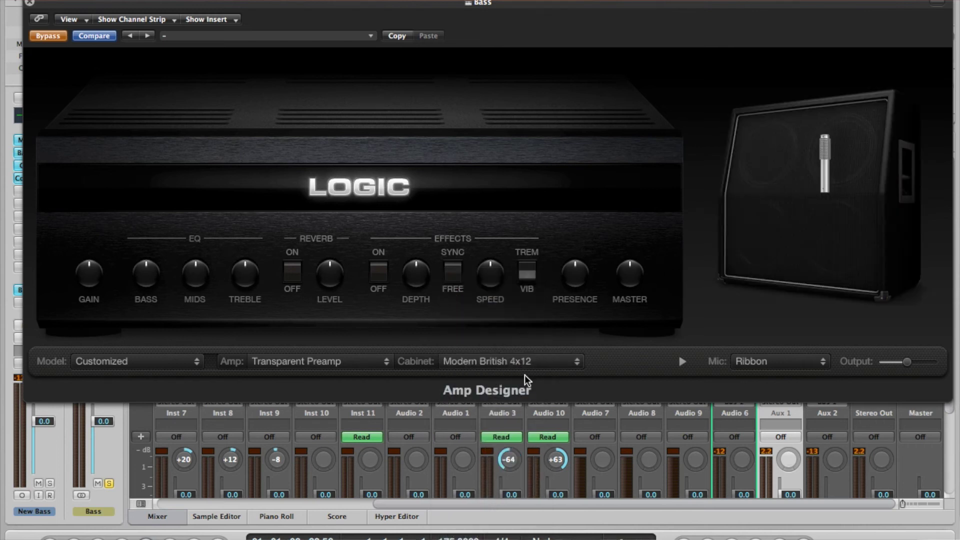
{"action": "left_click", "coordinate": [540, 362]}
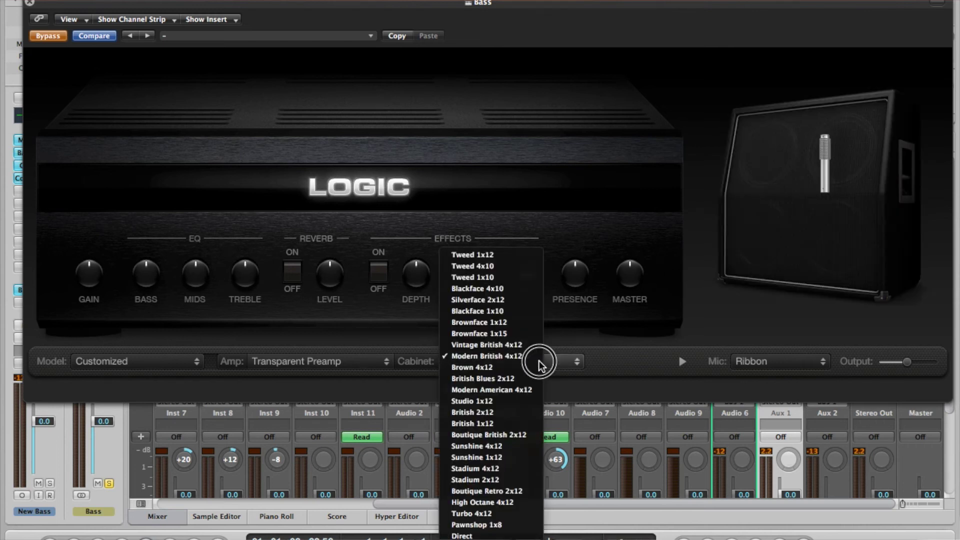
{"action": "left_click", "coordinate": [484, 525]}
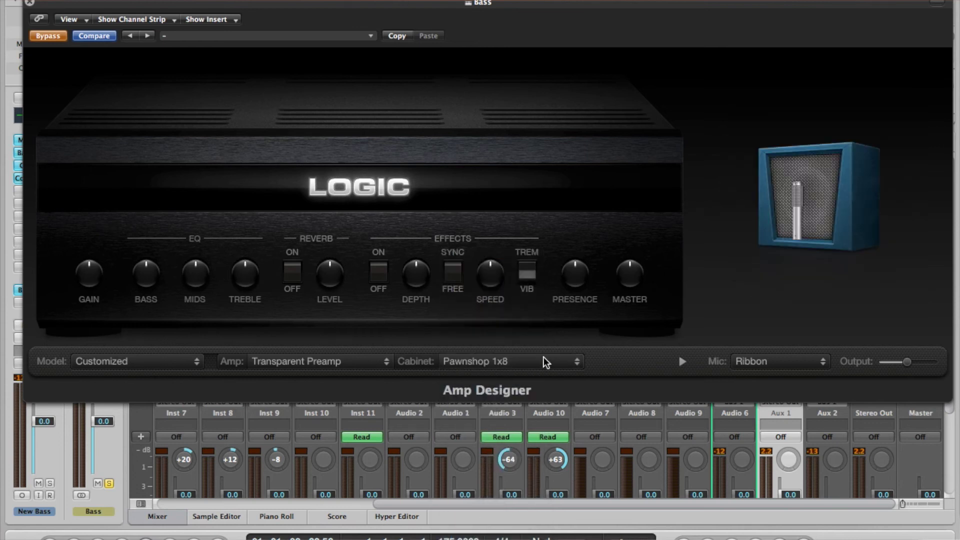
Step: A/B Amp Designer bypassed and active, leaving the amp engaged
{"action": "left_click", "coordinate": [45, 38]}
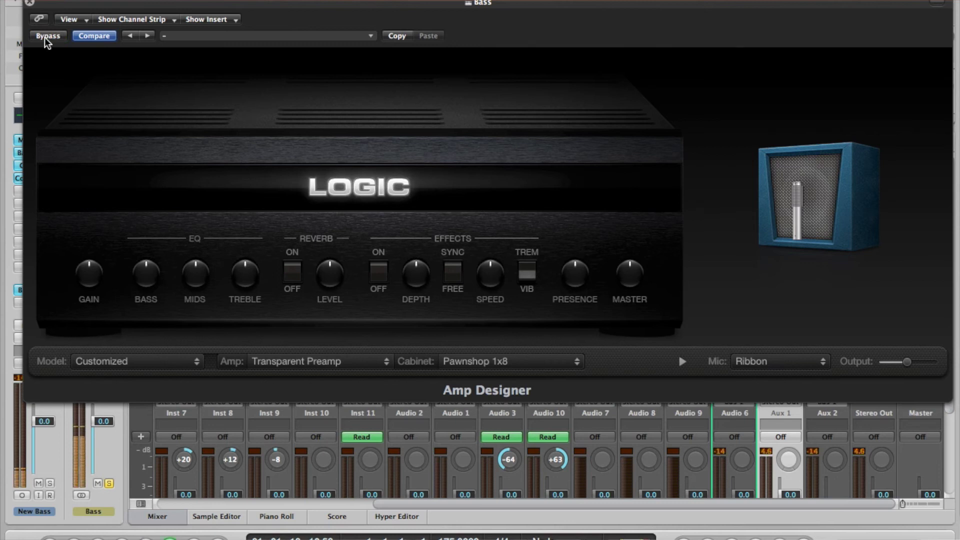
{"action": "left_click", "coordinate": [47, 38]}
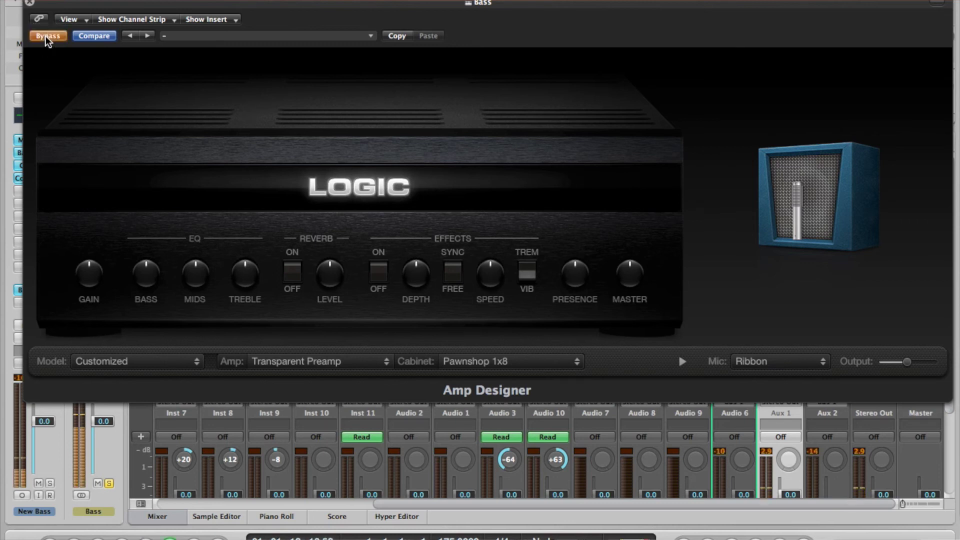
{"action": "left_click", "coordinate": [47, 38]}
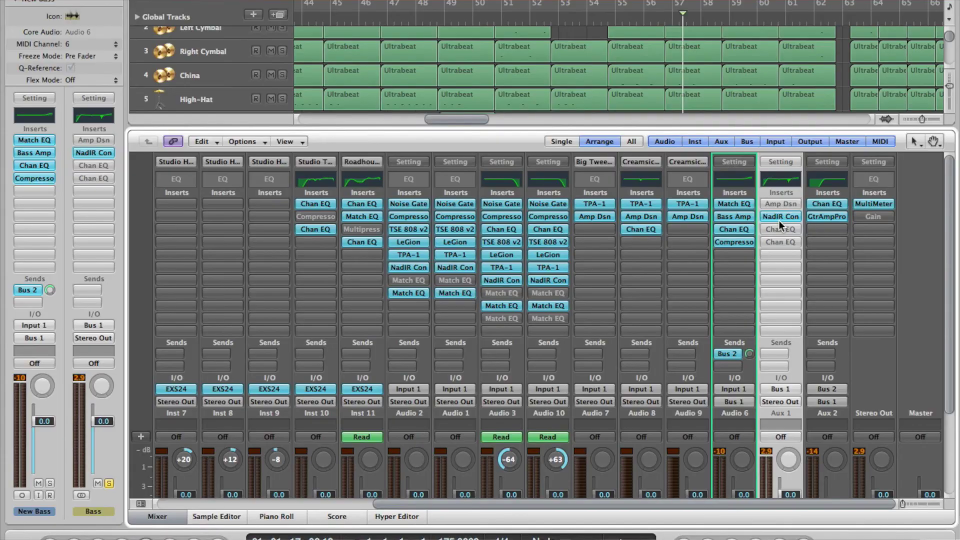
Step: From bar 39, compare the notching Channel EQ (2350, 2700, 3300 Hz cuts) off and on, leaving it active
{"action": "left_click", "coordinate": [779, 228]}
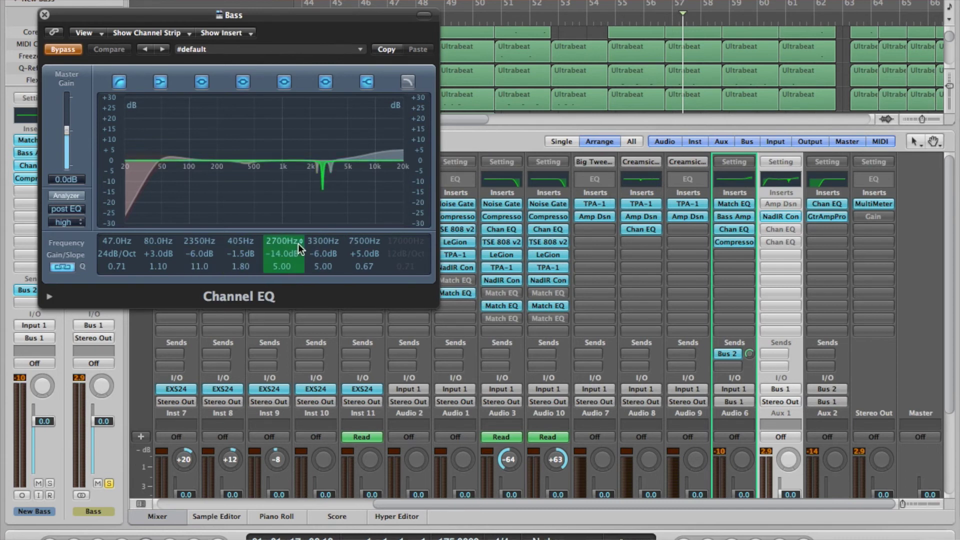
{"action": "scroll", "coordinate": [521, 15], "scroll_direction": "left", "scroll_amount": 10}
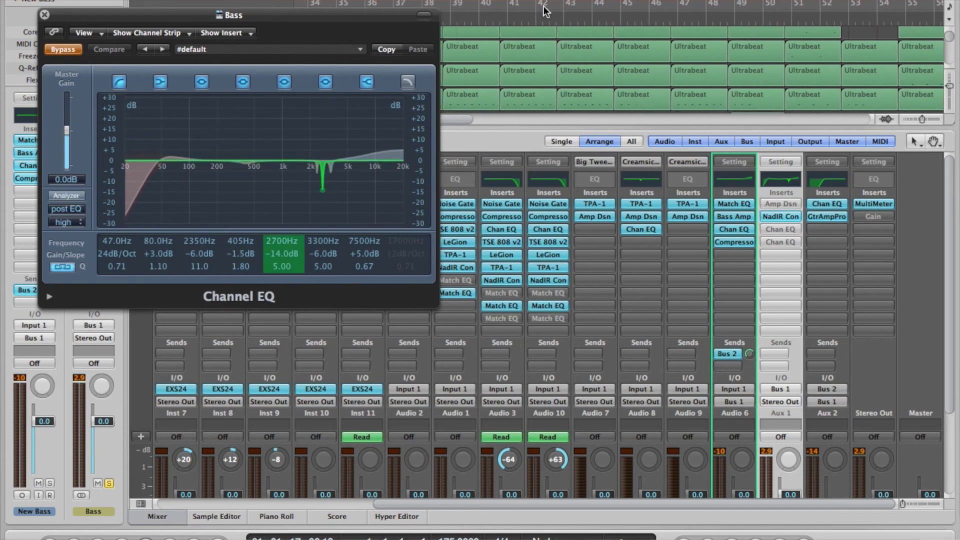
{"action": "left_click", "coordinate": [476, 17]}
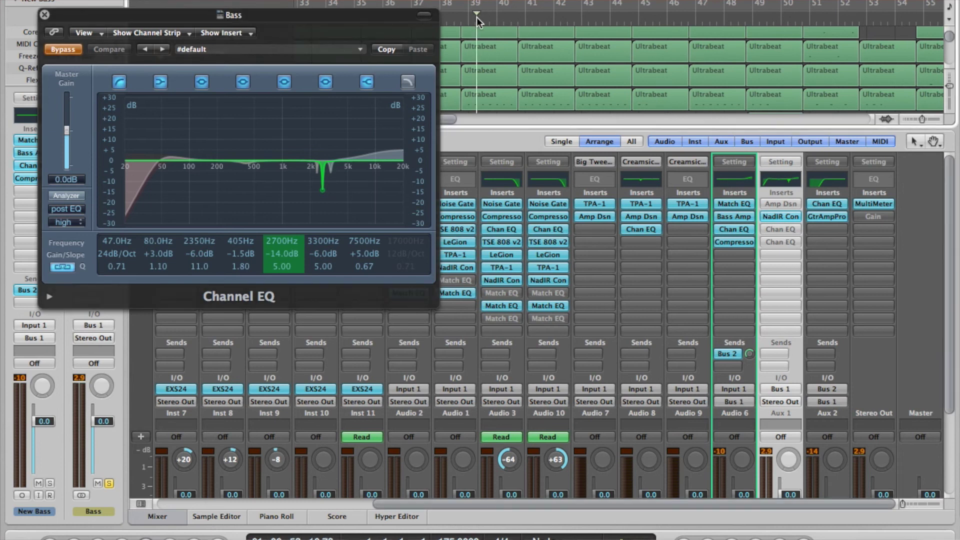
{"action": "left_click", "coordinate": [62, 49]}
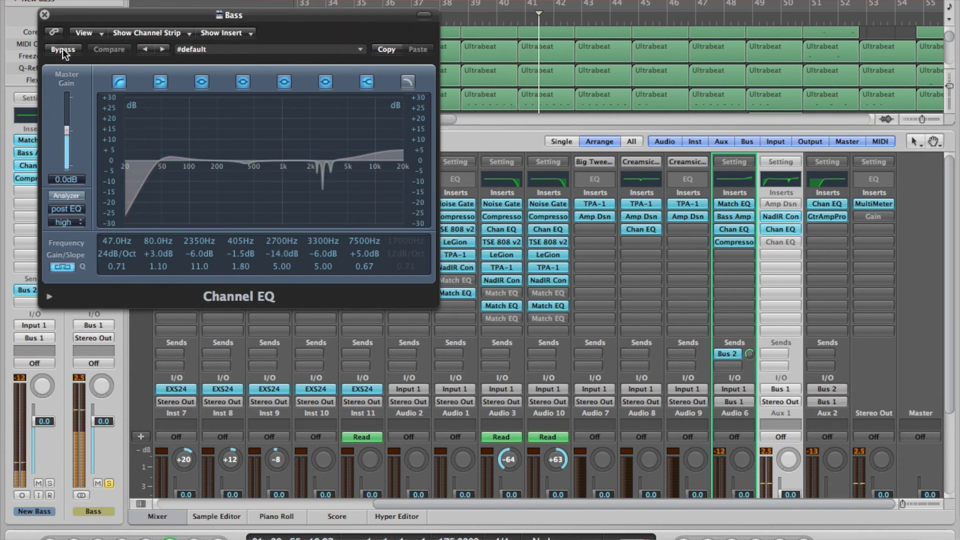
{"action": "left_click", "coordinate": [62, 49]}
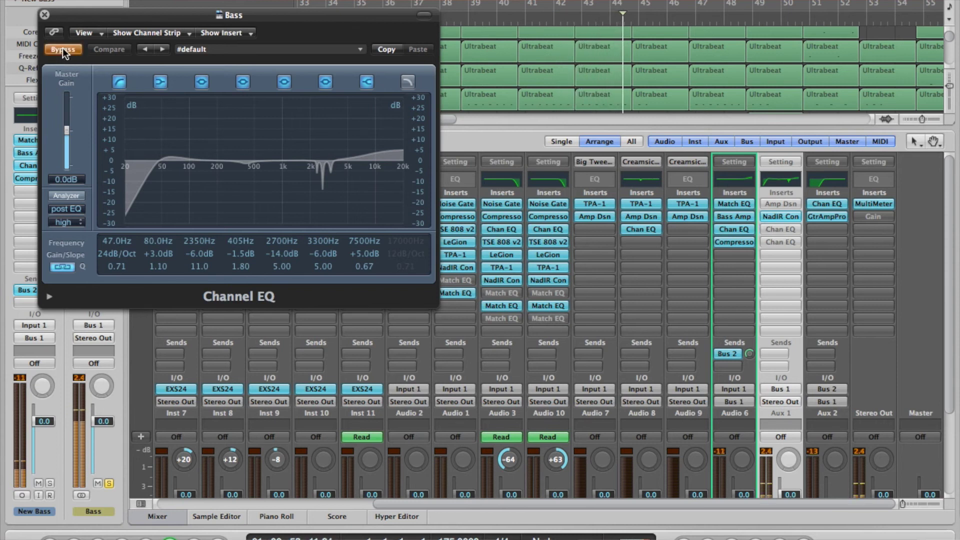
{"action": "left_click", "coordinate": [62, 49]}
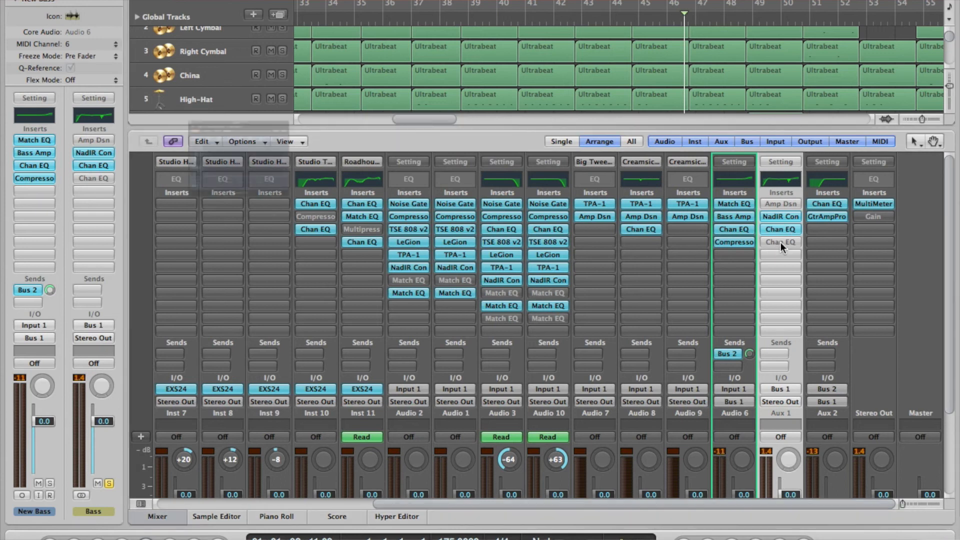
{"action": "left_click", "coordinate": [781, 243]}
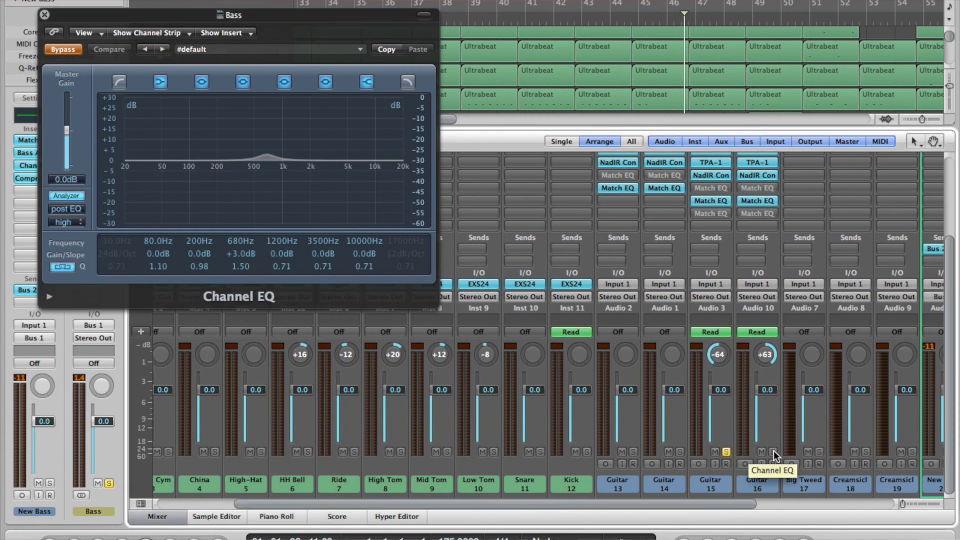
Step: During playback, toggle the second Channel EQ's 3 dB boost at 680 Hz on and off
{"action": "scroll", "coordinate": [629, 401], "scroll_direction": "right", "scroll_amount": 5}
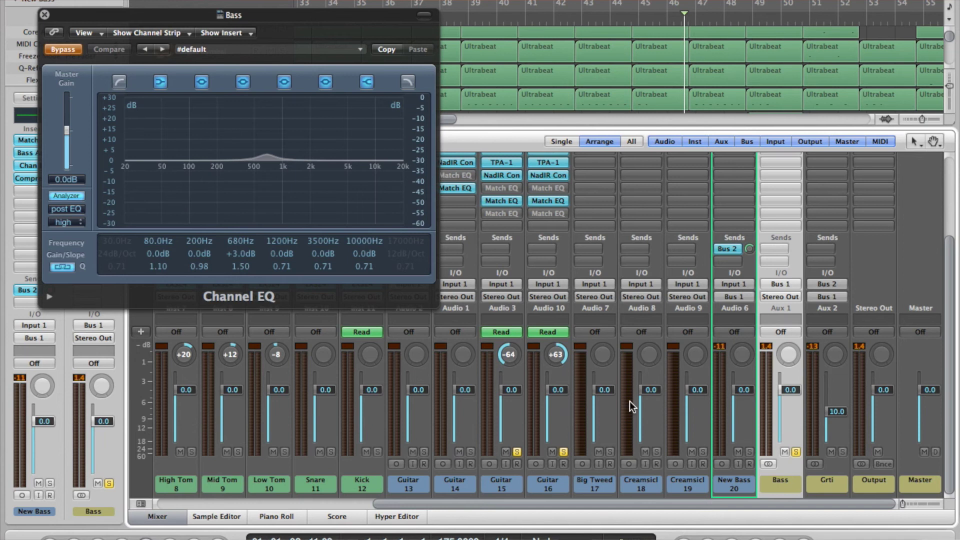
{"action": "key", "text": "space"}
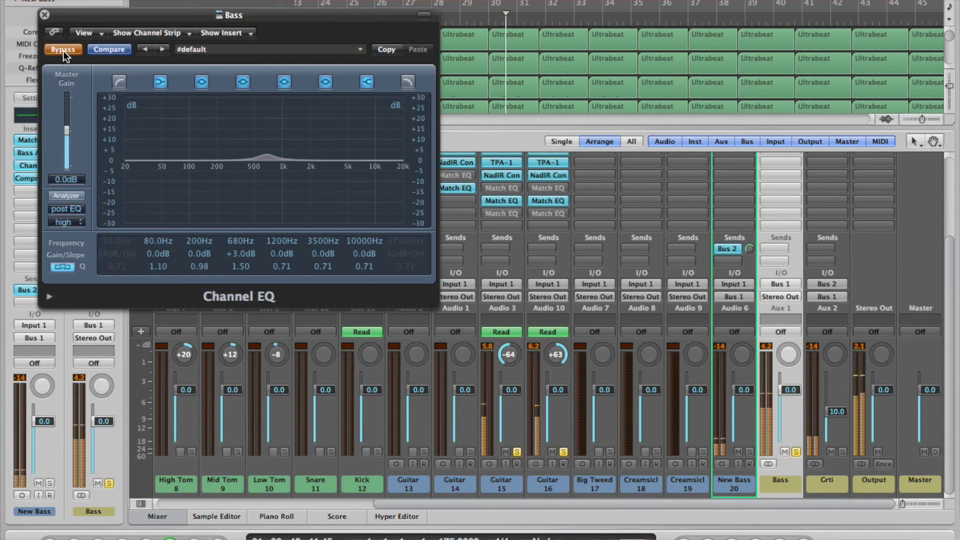
{"action": "left_click", "coordinate": [64, 49]}
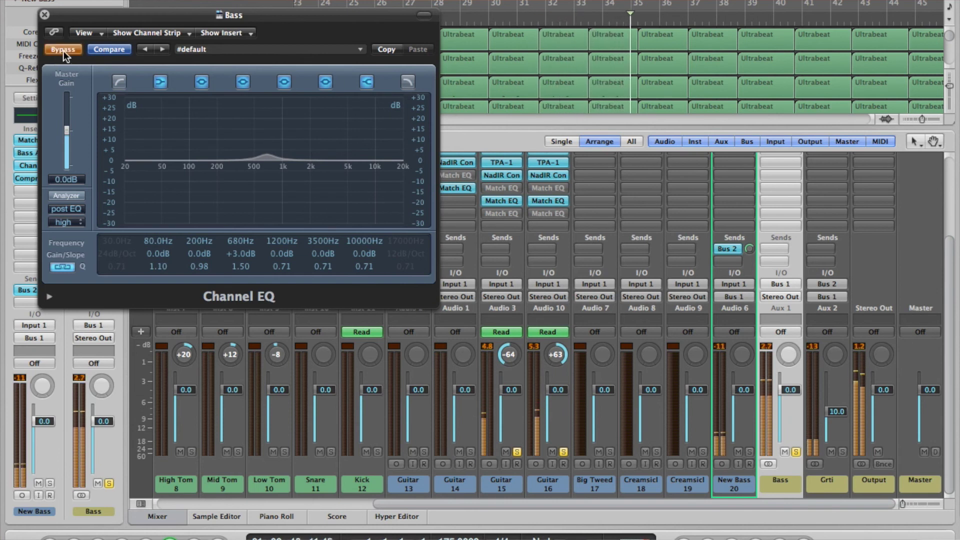
{"action": "left_click", "coordinate": [64, 50]}
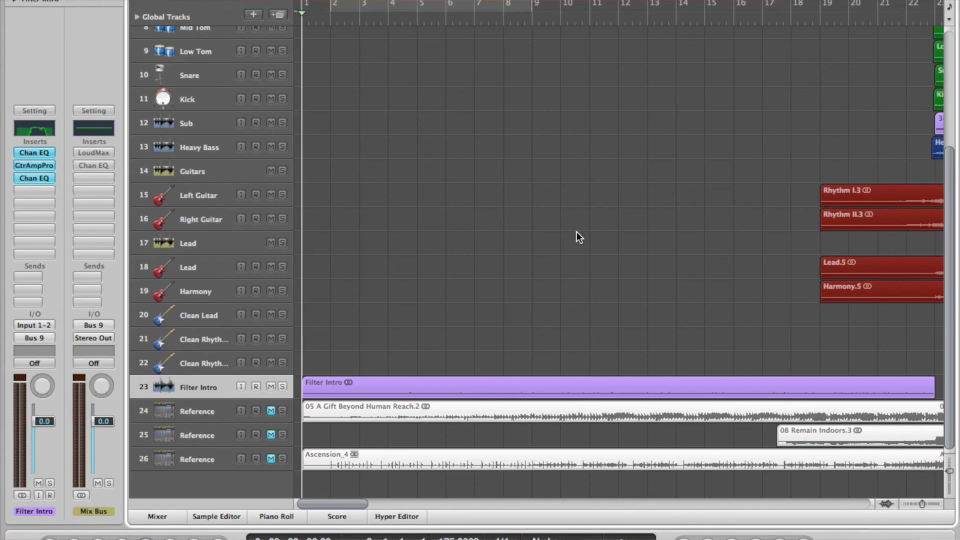
Step: Select track 13, Heavy Bass, to show its Bus 8 channel and effect chain
{"action": "scroll", "coordinate": [577, 232], "scroll_direction": "up", "scroll_amount": 5}
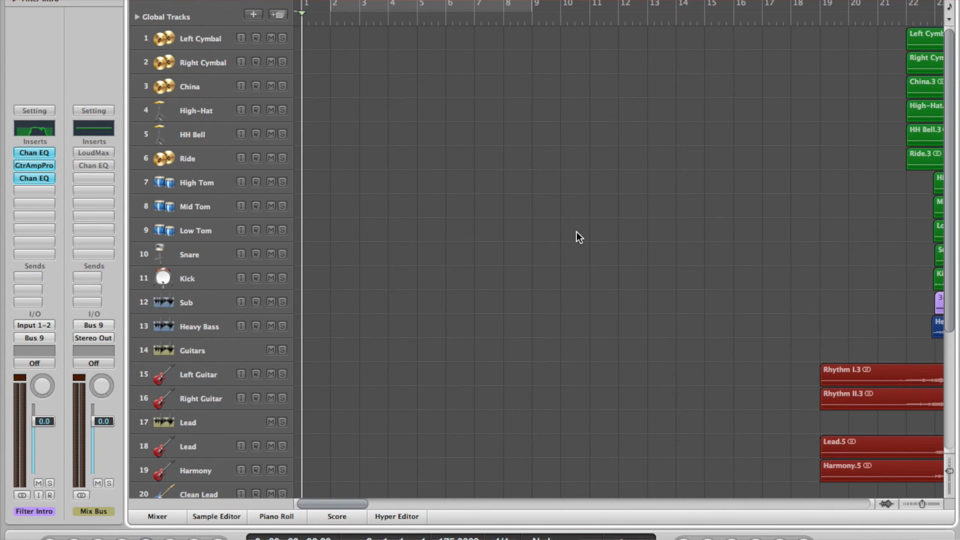
{"action": "scroll", "coordinate": [577, 233], "scroll_direction": "down", "scroll_amount": 5}
{"action": "scroll", "coordinate": [577, 233], "scroll_direction": "right", "scroll_amount": 10}
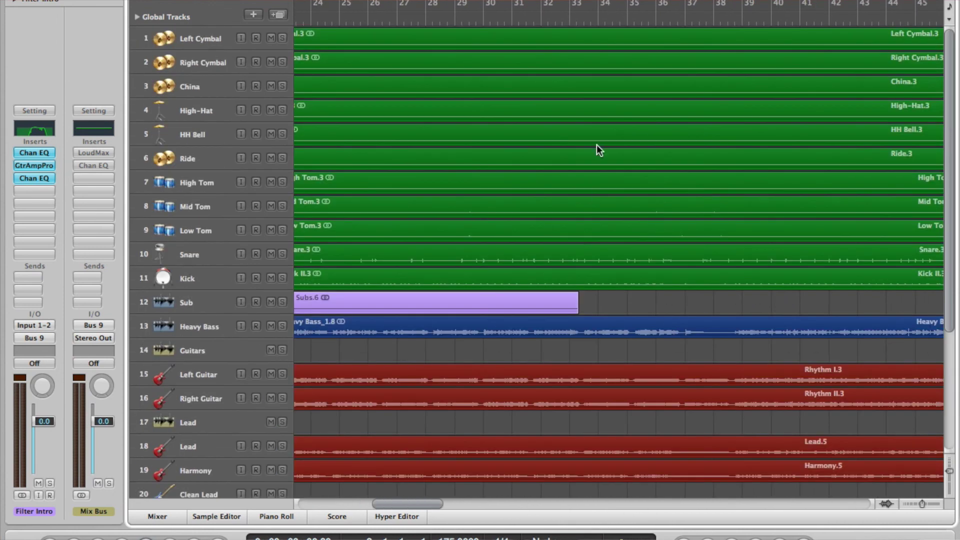
{"action": "scroll", "coordinate": [519, 139], "scroll_direction": "right", "scroll_amount": 10}
{"action": "scroll", "coordinate": [519, 140], "scroll_direction": "down", "scroll_amount": 1}
{"action": "scroll", "coordinate": [508, 150], "scroll_direction": "left", "scroll_amount": 2}
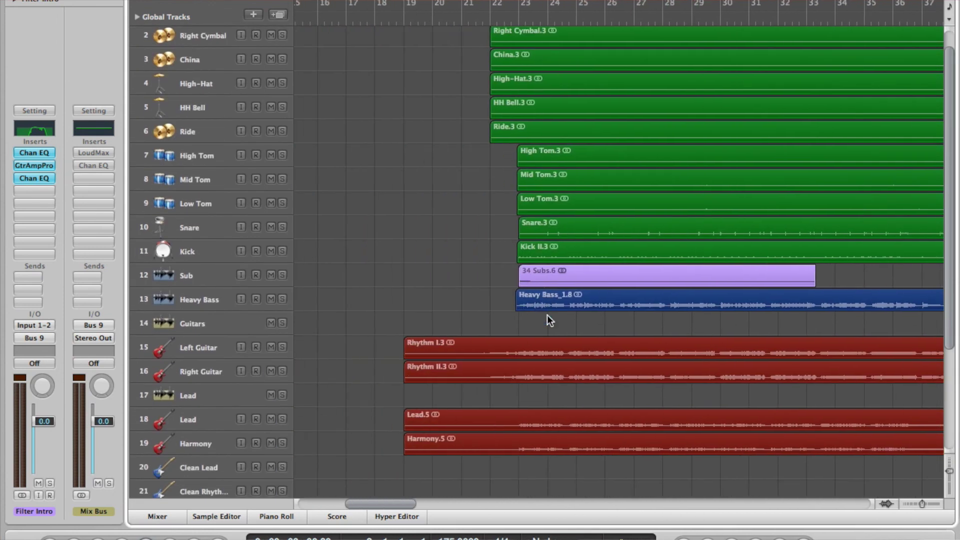
{"action": "scroll", "coordinate": [548, 314], "scroll_direction": "right", "scroll_amount": 3}
{"action": "left_click", "coordinate": [197, 302]}
{"action": "scroll", "coordinate": [511, 284], "scroll_direction": "right", "scroll_amount": 5}
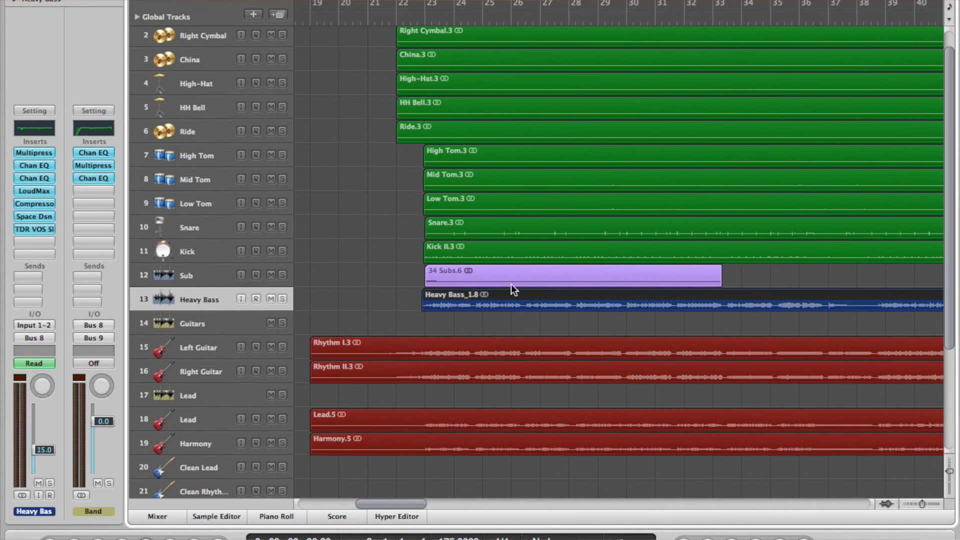